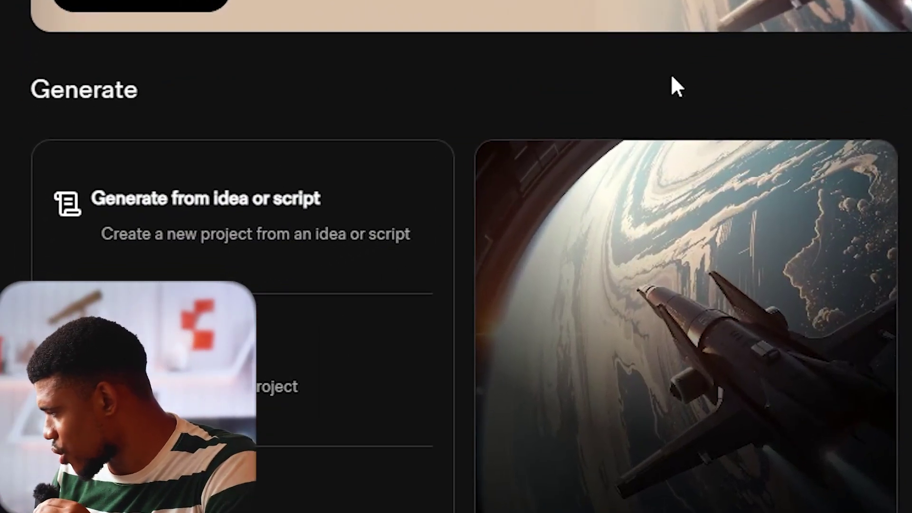
Step: Start a new project from a story idea and paste the Porsche police-chase concert-escape prompt
click(248, 210)
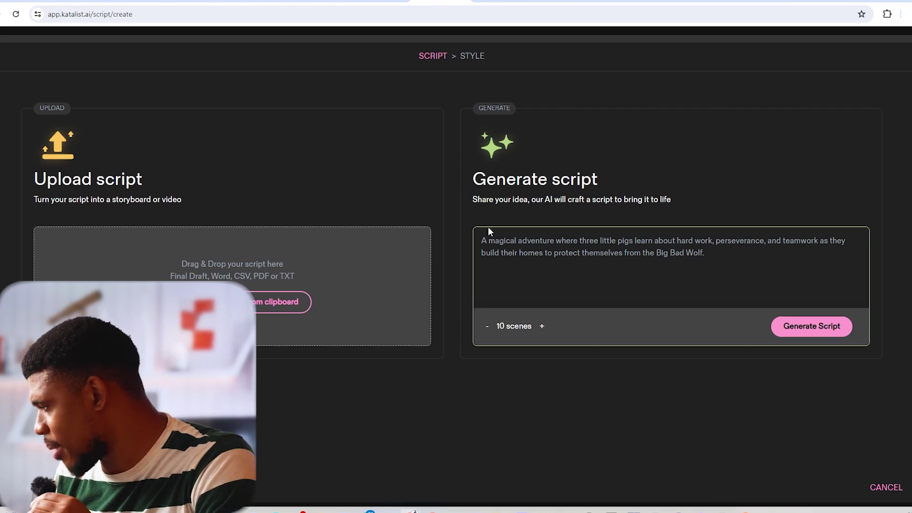
click(533, 240)
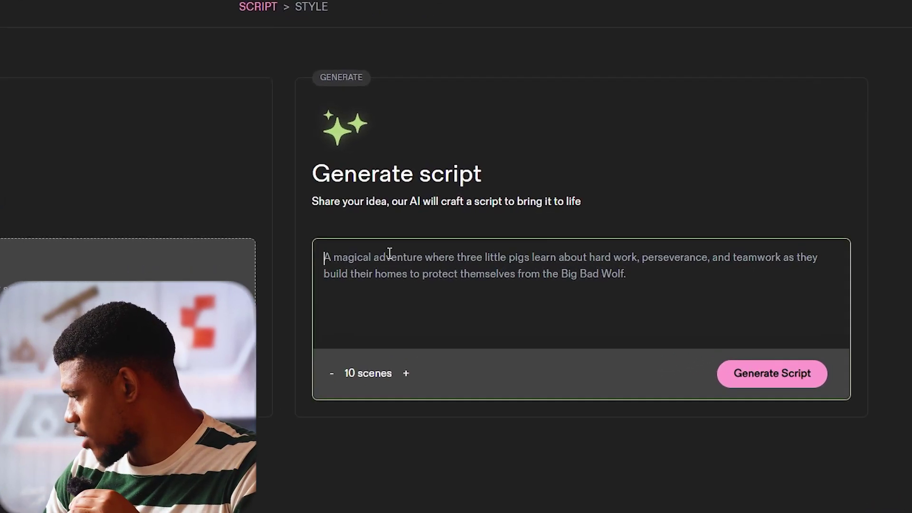
key(ctrl+v)
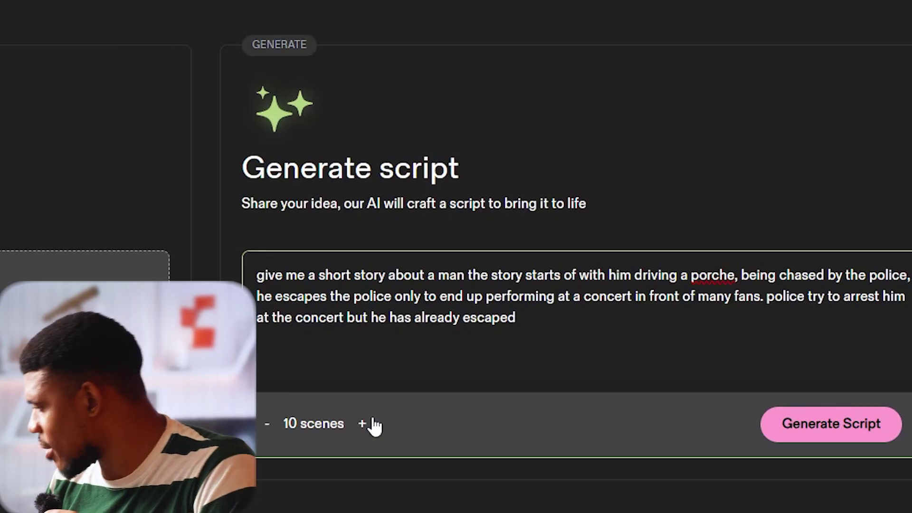
Step: Set the scene count to 15, generate the script, and accept it
click(361, 424)
click(361, 425)
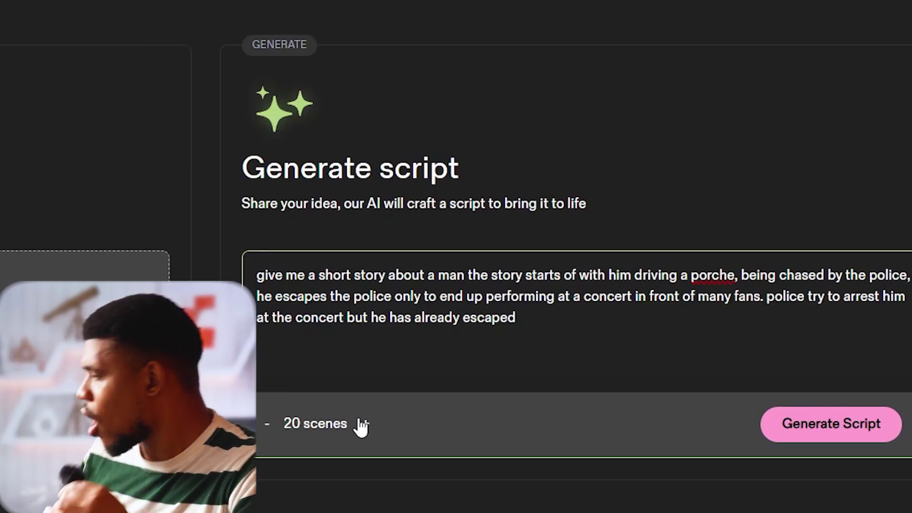
click(267, 428)
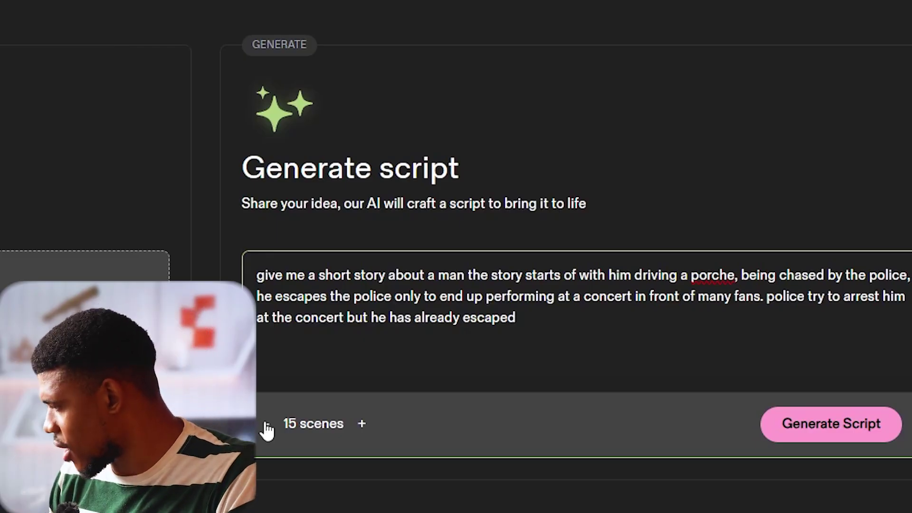
click(832, 430)
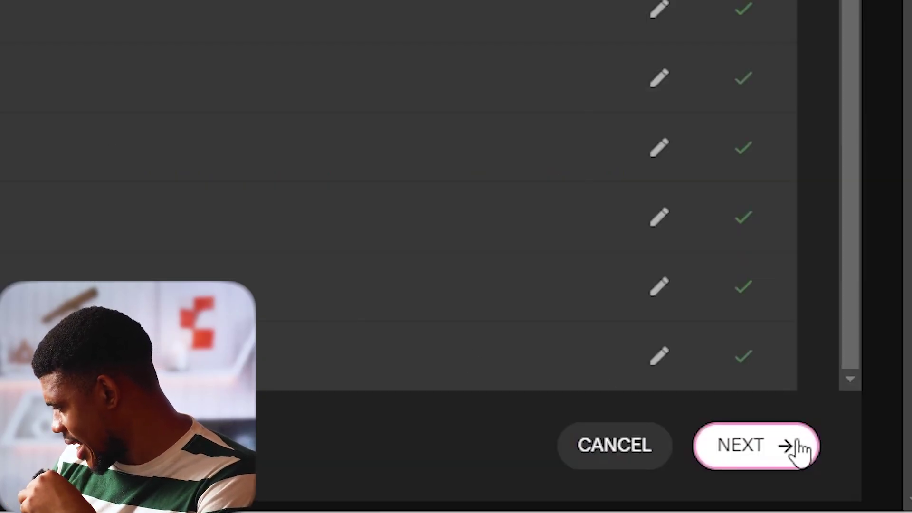
click(801, 449)
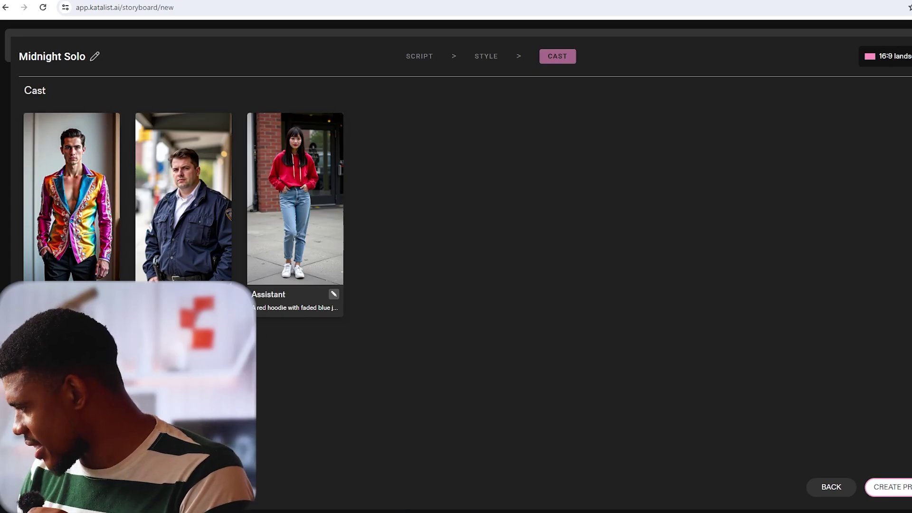
Step: Give Alex a new look from an uploaded face reference and save the appearance
click(71, 200)
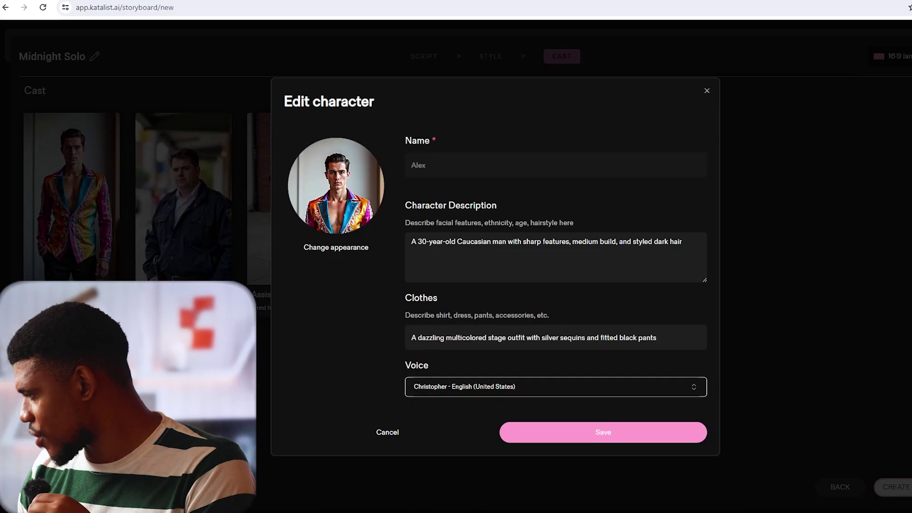
click(331, 246)
click(570, 254)
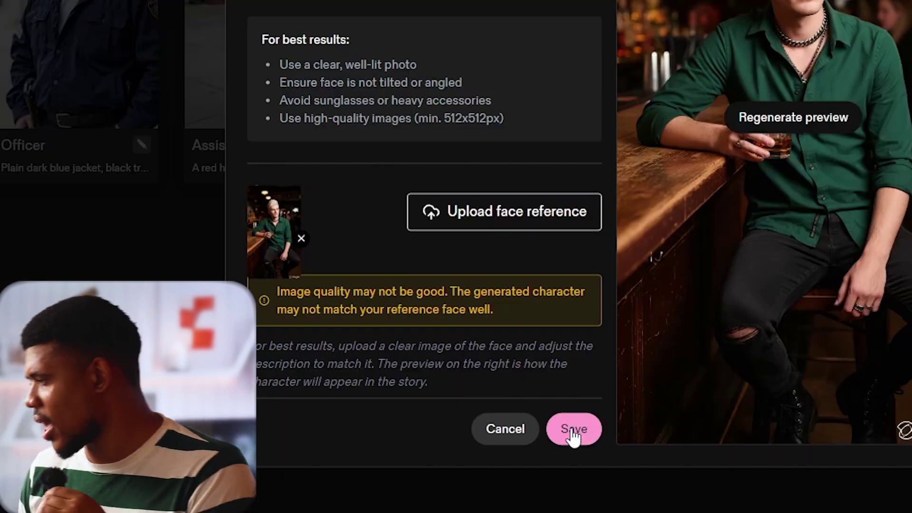
click(574, 430)
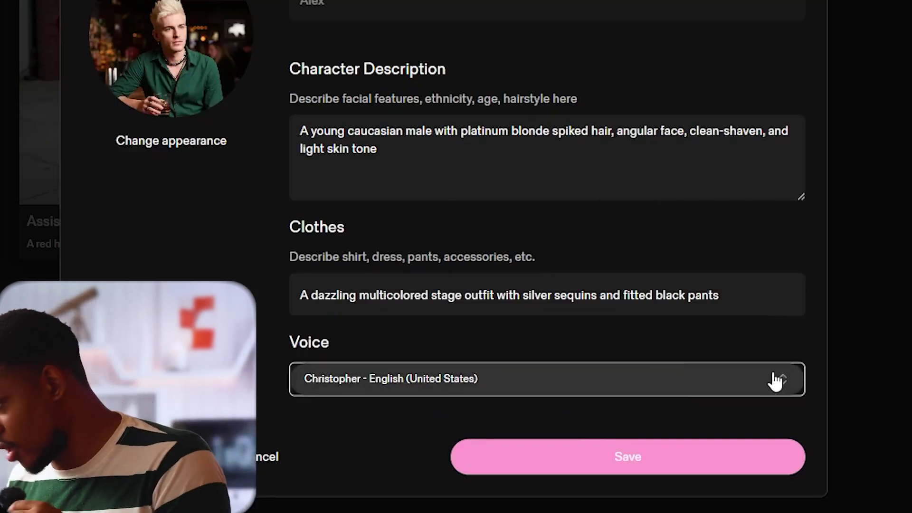
Step: Keep Christopher as Alex's voice, save the character, and create the project
click(776, 381)
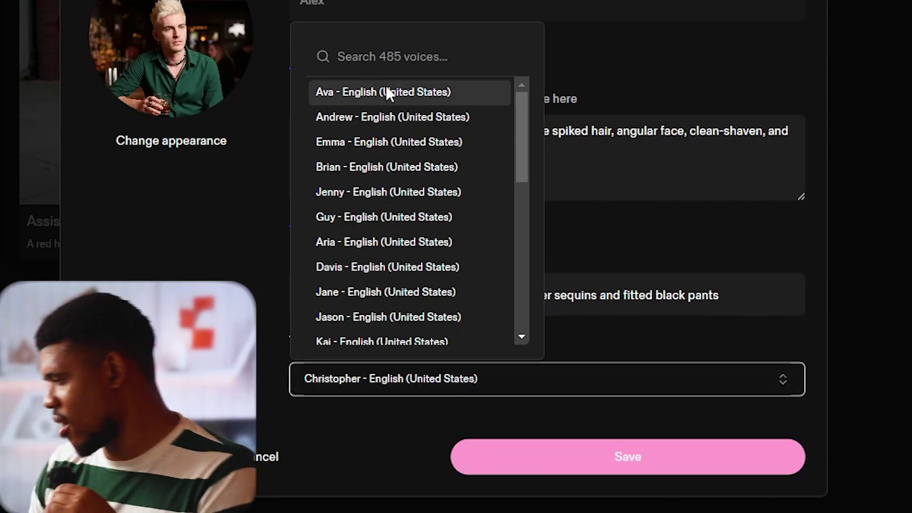
click(666, 465)
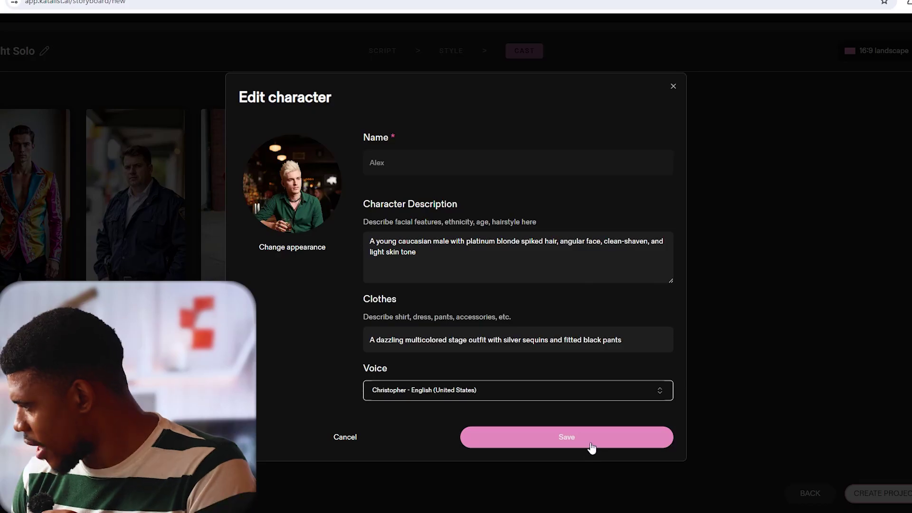
click(591, 444)
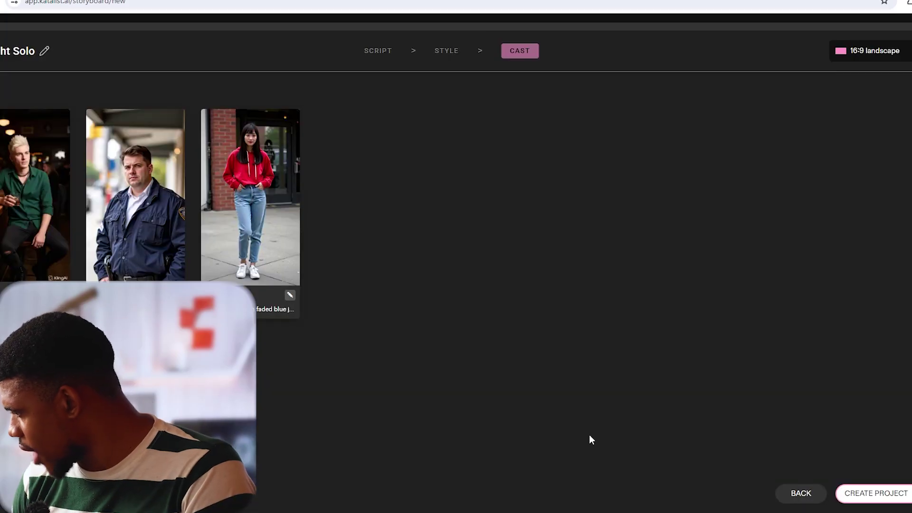
click(895, 498)
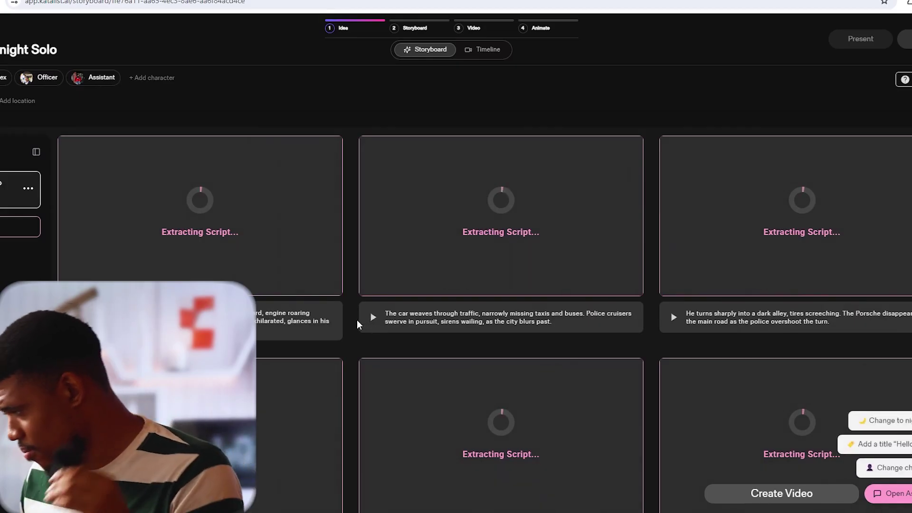
Step: Wait for all 15 scene images to generate and scroll through scenes 01–15
mouse_move(354, 321)
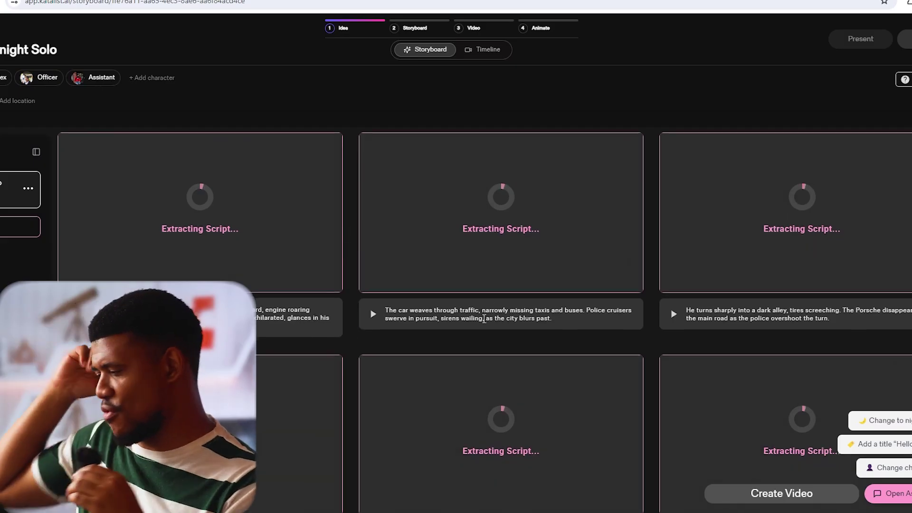
scroll(484, 323, down, 8)
scroll(484, 321, down, 10)
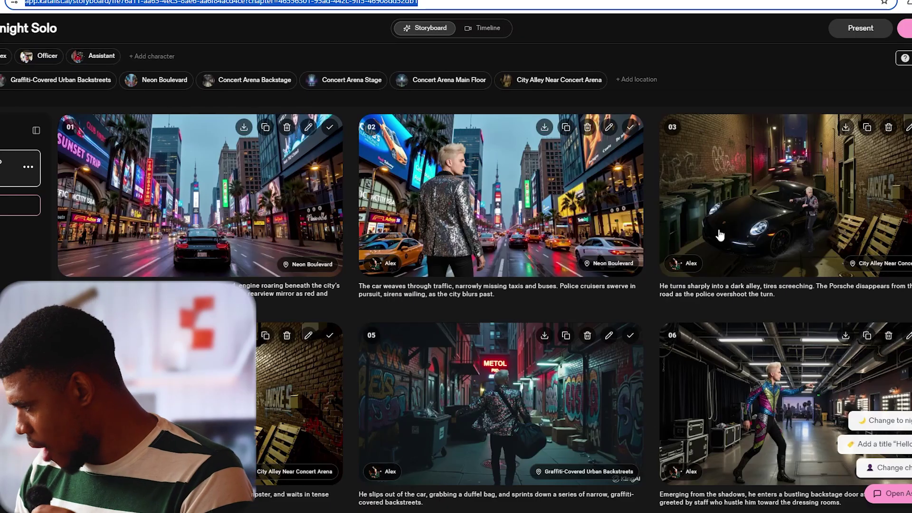
scroll(751, 386, down, 8)
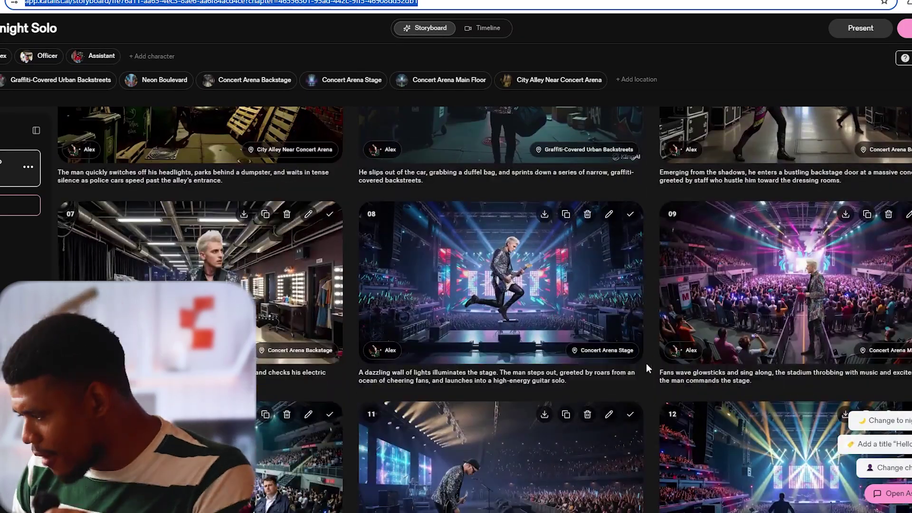
scroll(647, 383, down, 8)
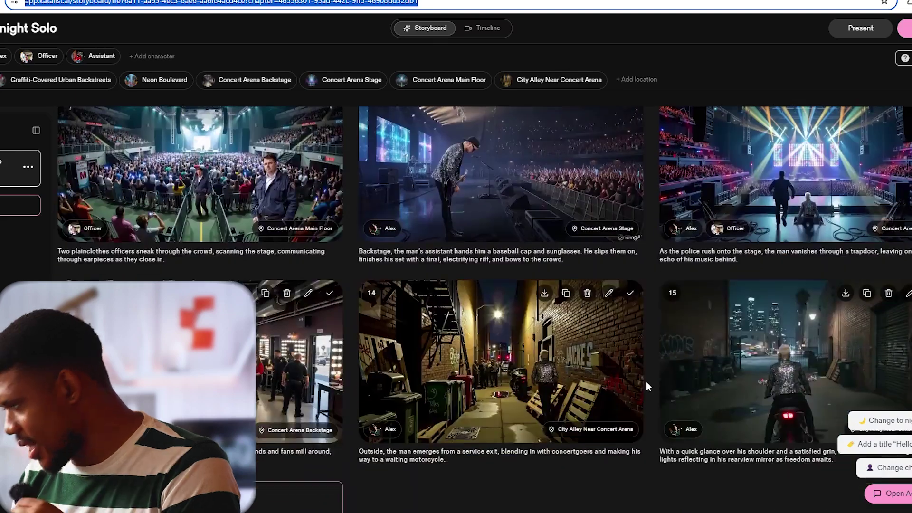
scroll(647, 386, up, 10)
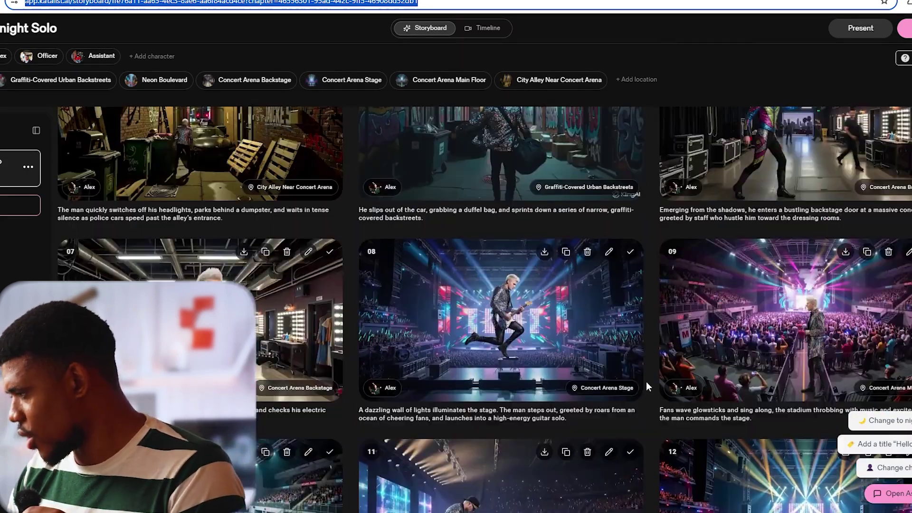
scroll(646, 381, up, 2)
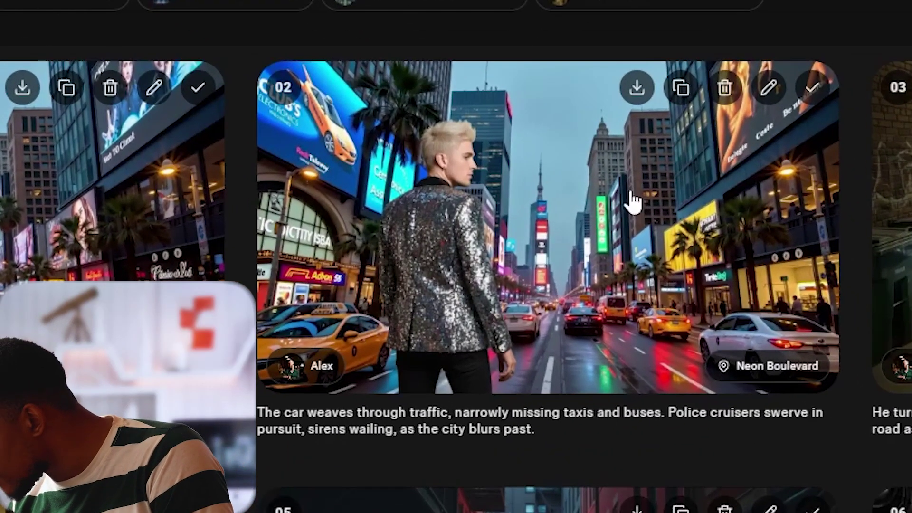
click(770, 88)
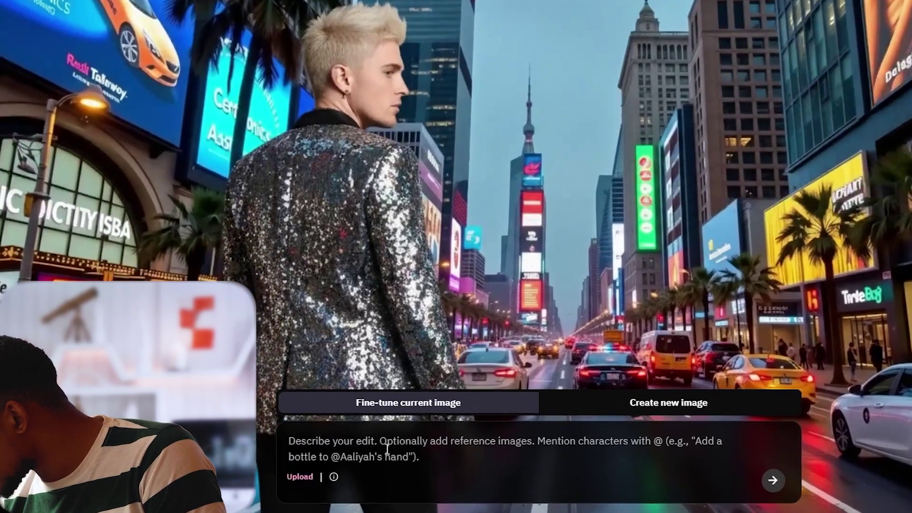
click(361, 457)
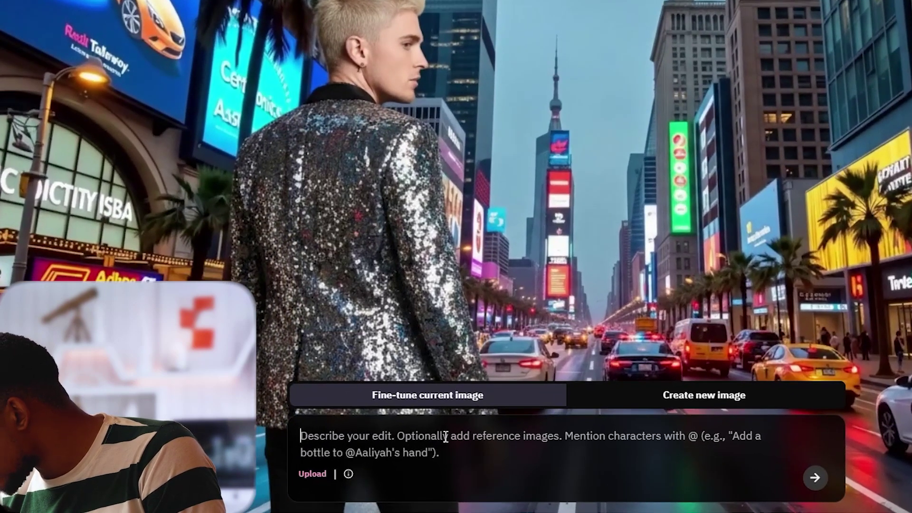
text(remove @)
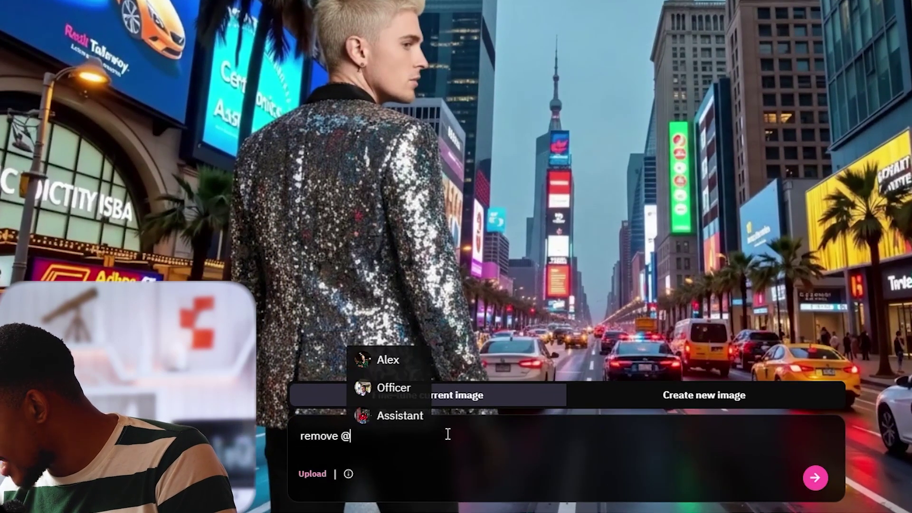
click(387, 359)
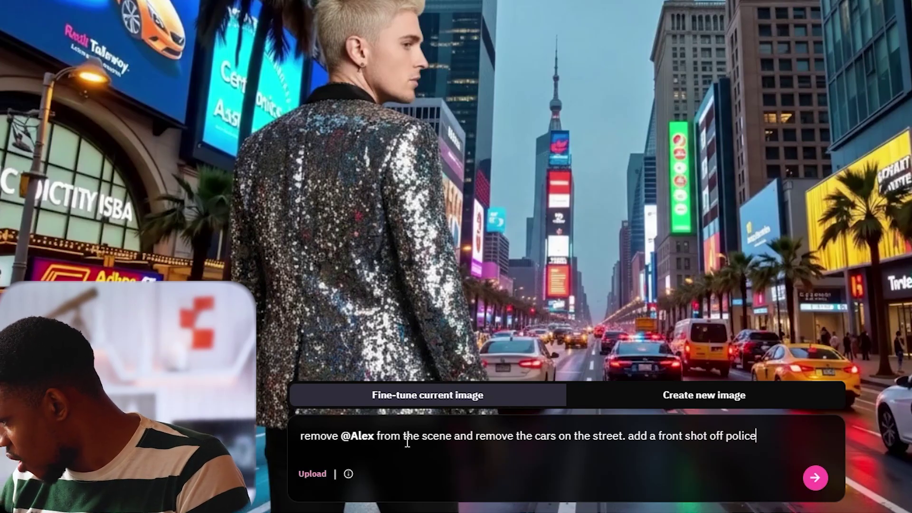
text(on the ro)
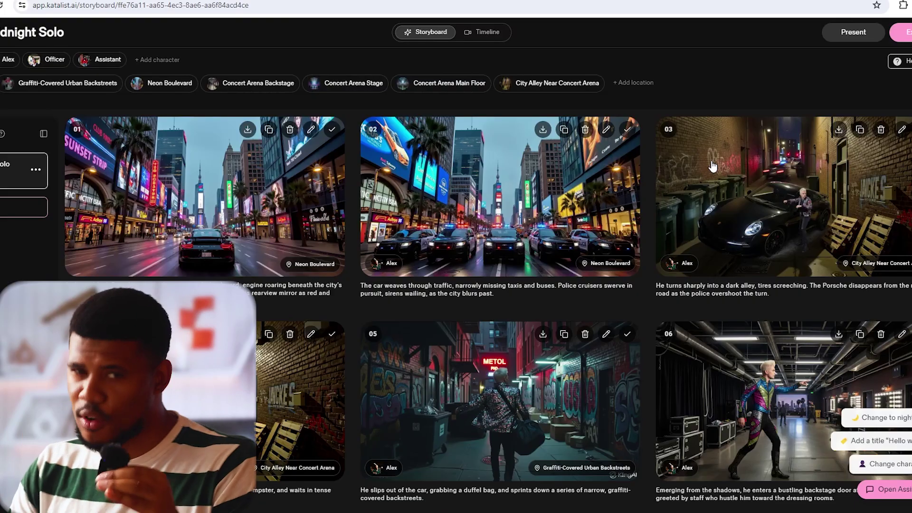
Step: Duplicate the opening Porsche shot, keeping the police-car shot in second place
click(611, 263)
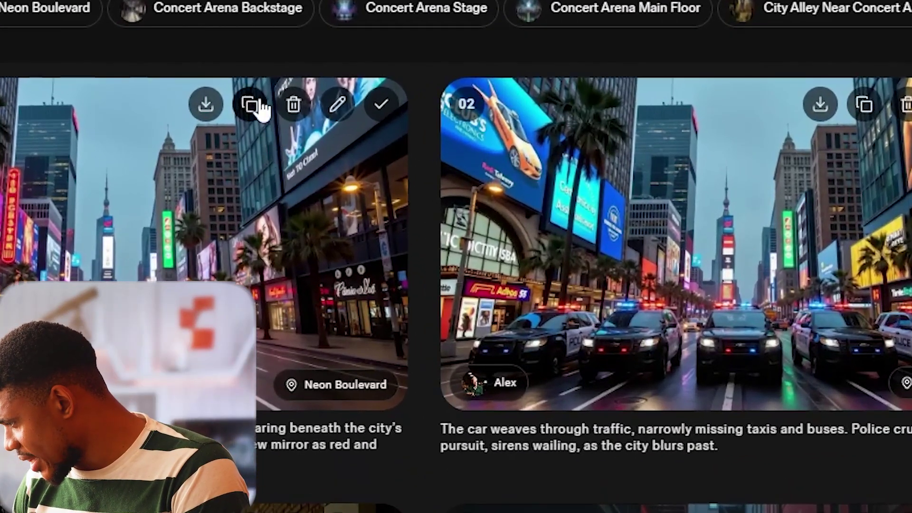
click(269, 129)
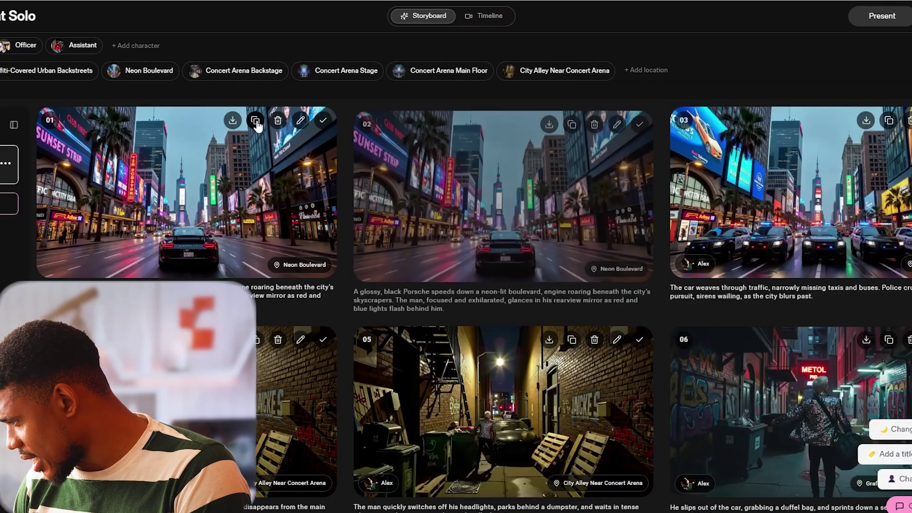
drag(820, 156, 506, 168)
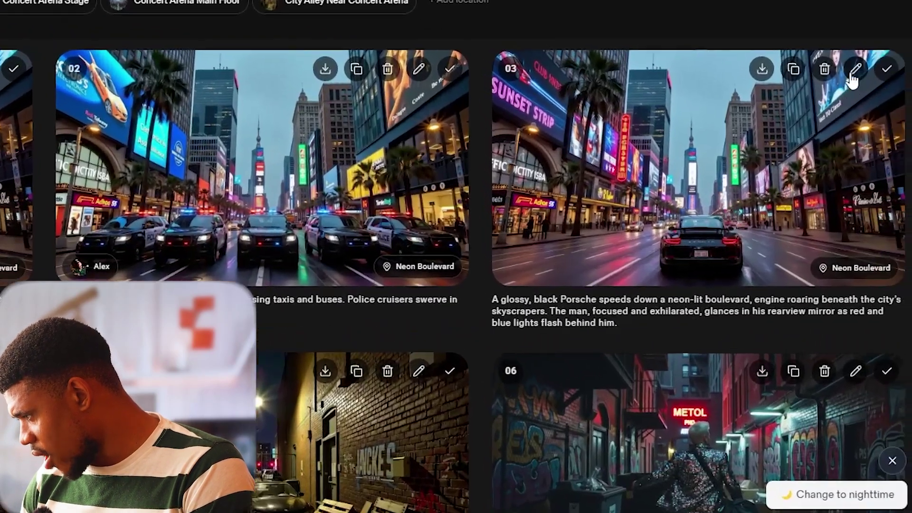
Step: Regenerate the Porsche copy with green smoke from its rear, then duplicate the police-car shot
click(909, 119)
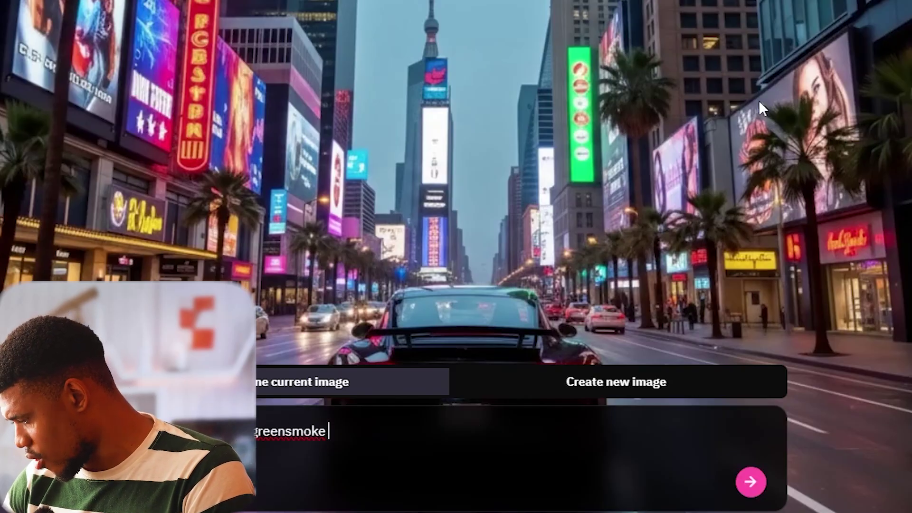
right_click(285, 431)
click(325, 149)
right_click(183, 430)
click(449, 429)
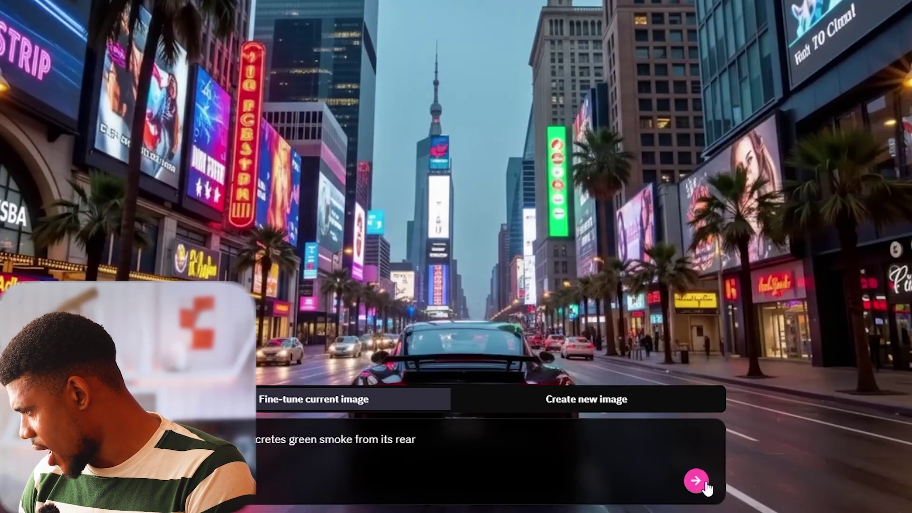
click(750, 481)
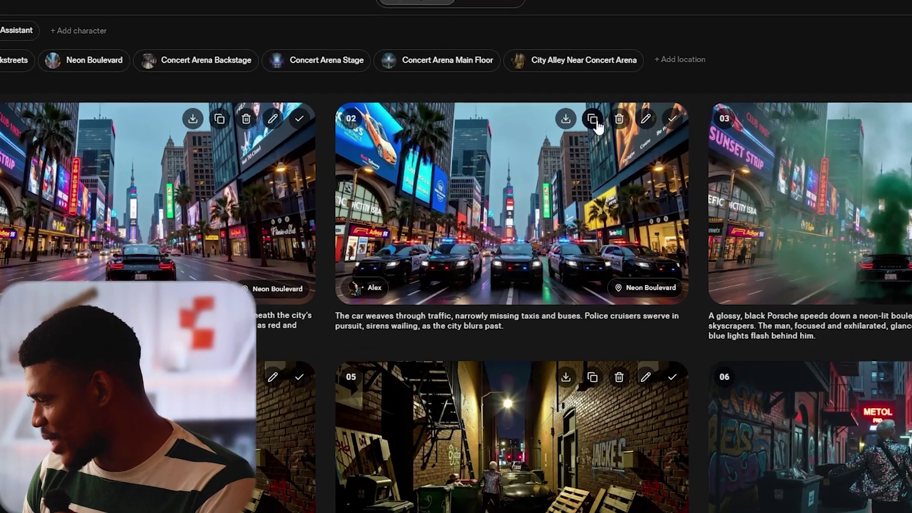
click(594, 123)
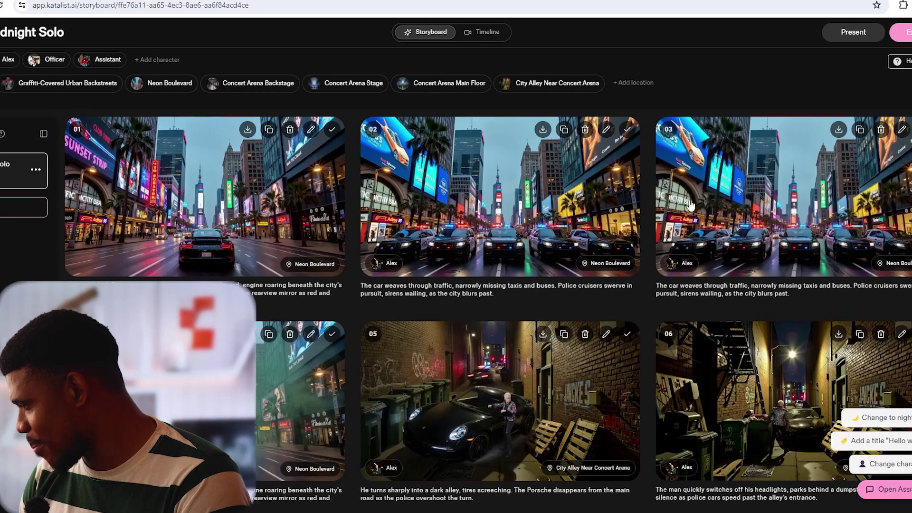
drag(747, 201, 494, 402)
scroll(494, 402, down, 5)
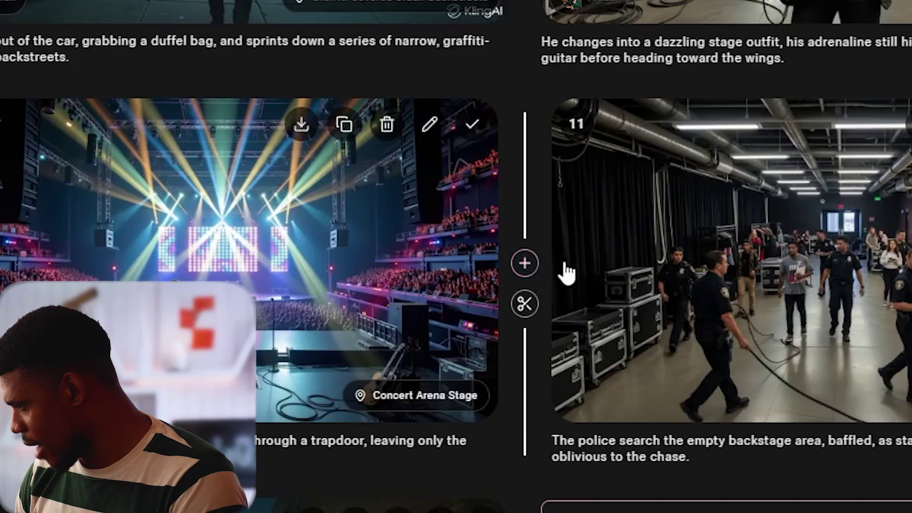
click(539, 265)
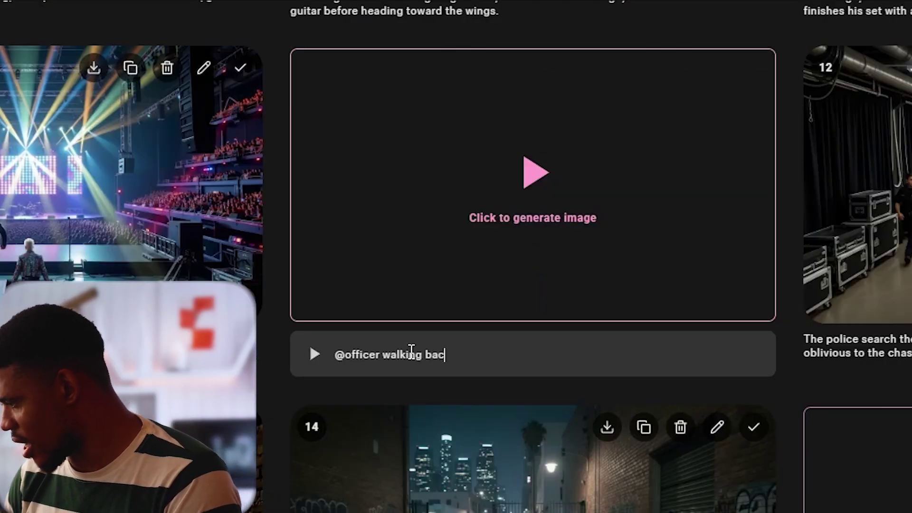
text(other cops)
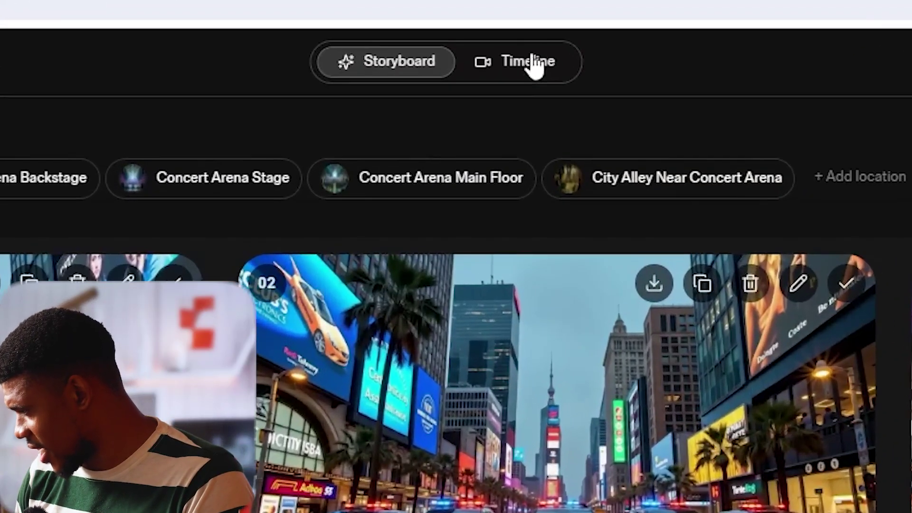
Step: Check the Timeline, then open shot 01's Porsche neon-boulevard frame in the editor
click(485, 24)
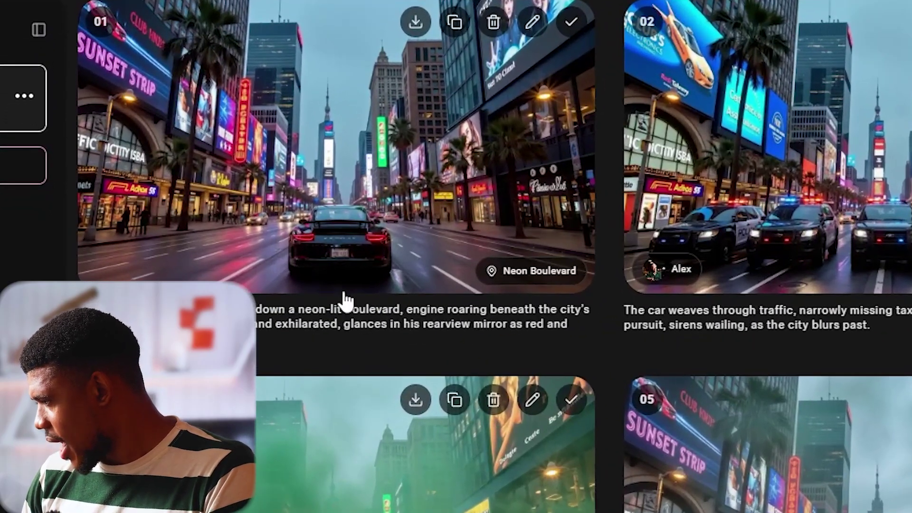
click(366, 328)
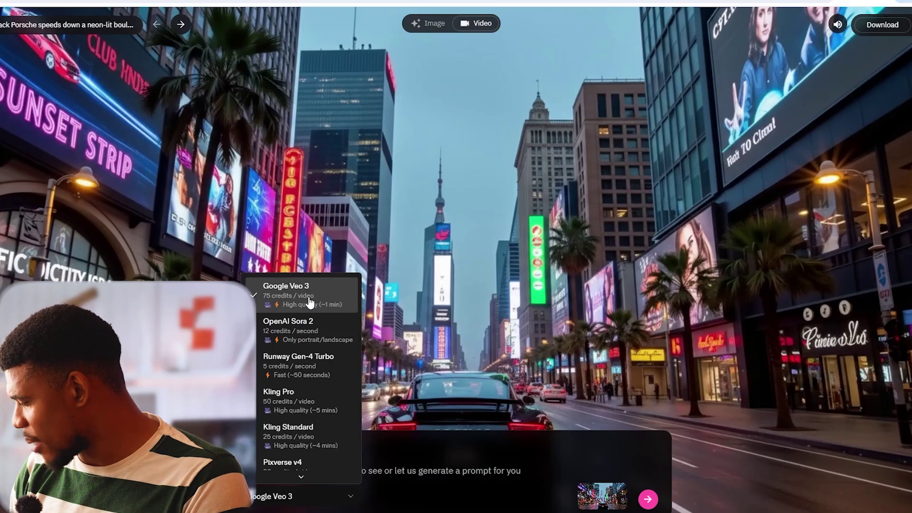
Step: Select OpenAI Sora 2, keep 4 seconds, and generate shot 01's speeding sports-car clip
click(303, 328)
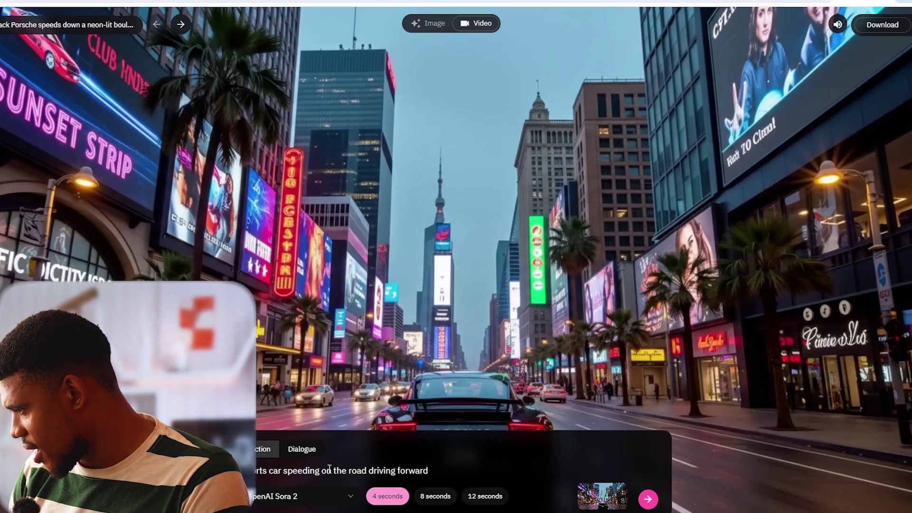
click(649, 500)
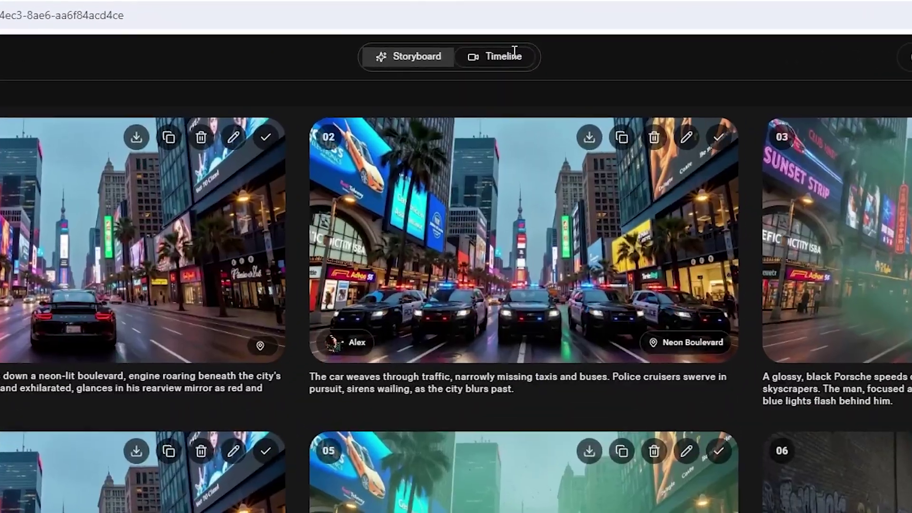
Step: On the Timeline, trim the clip near 31 seconds to 2.9s and shorten the following 5.2s clips
click(514, 52)
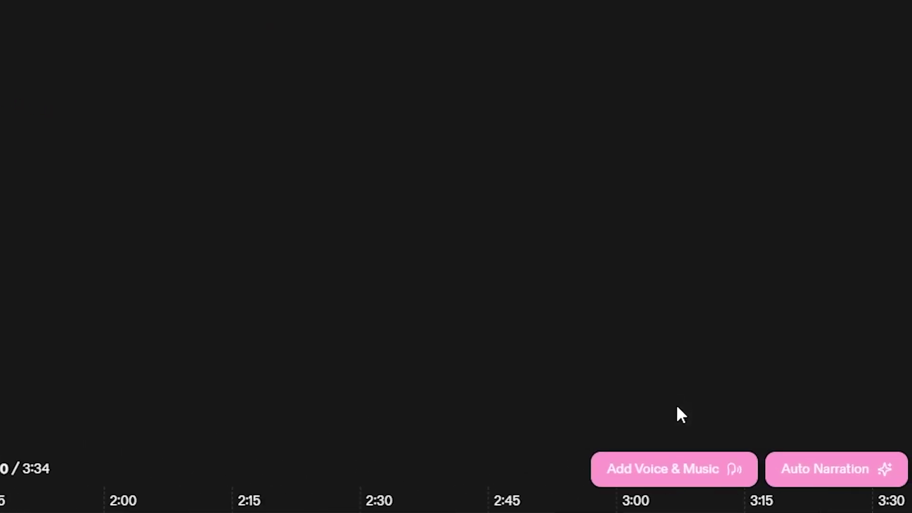
click(266, 427)
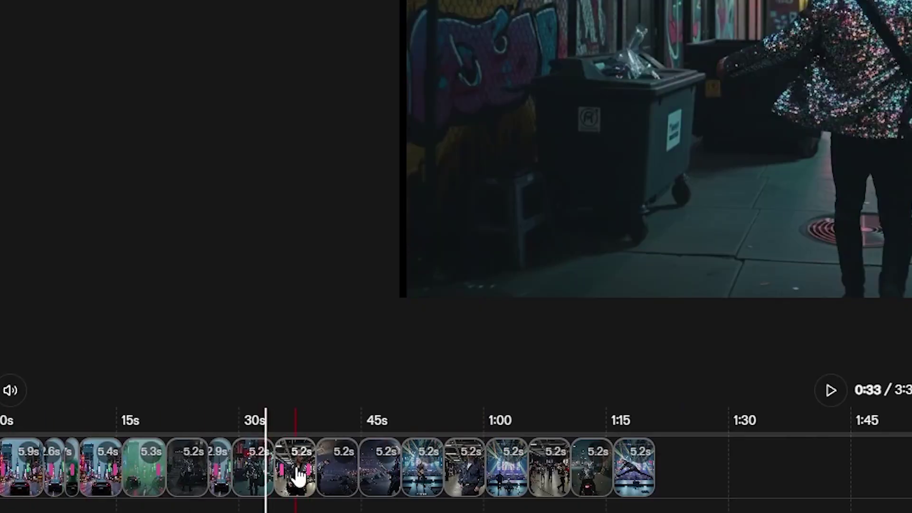
click(282, 433)
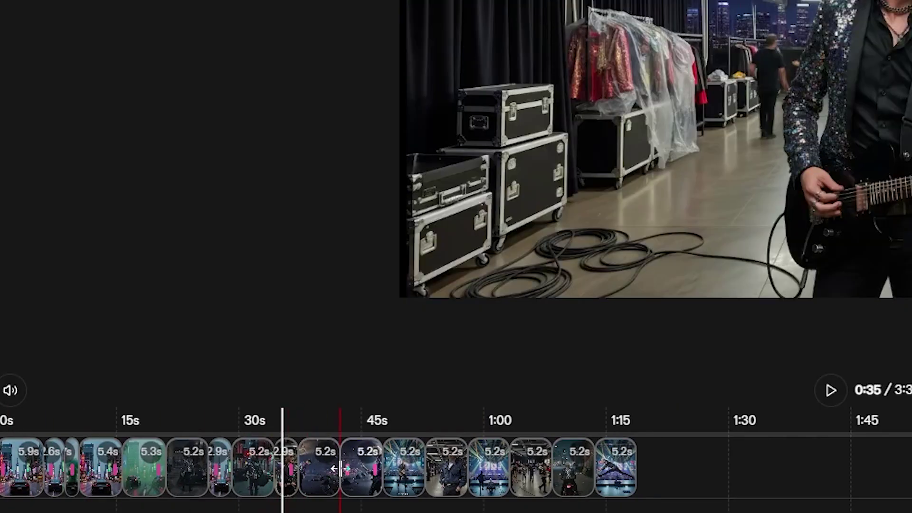
click(317, 480)
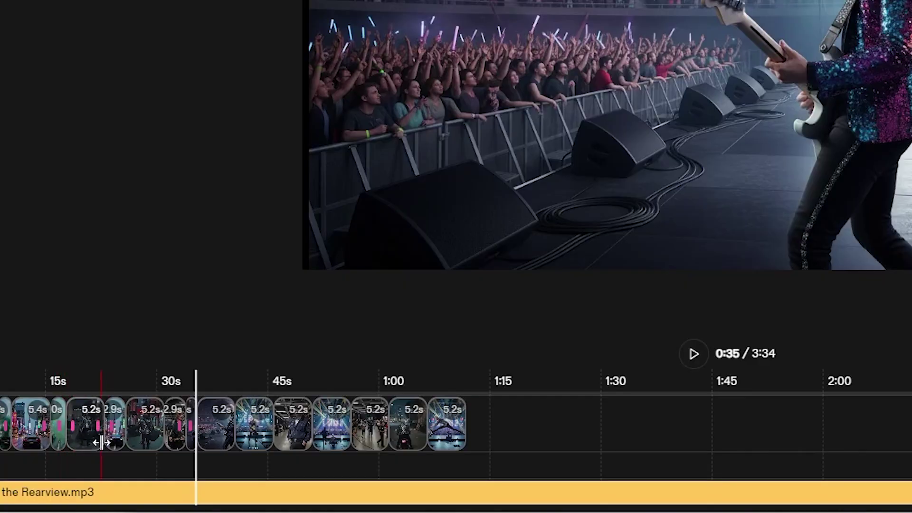
drag(101, 442, 142, 442)
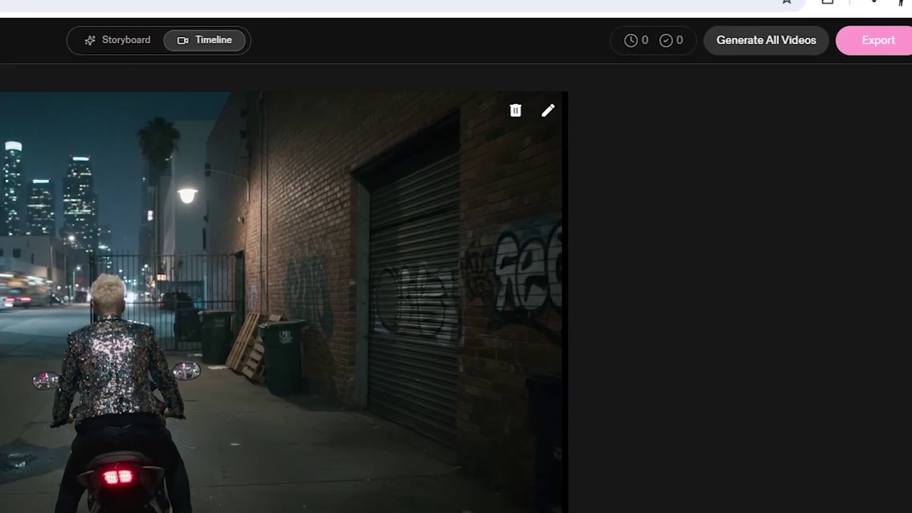